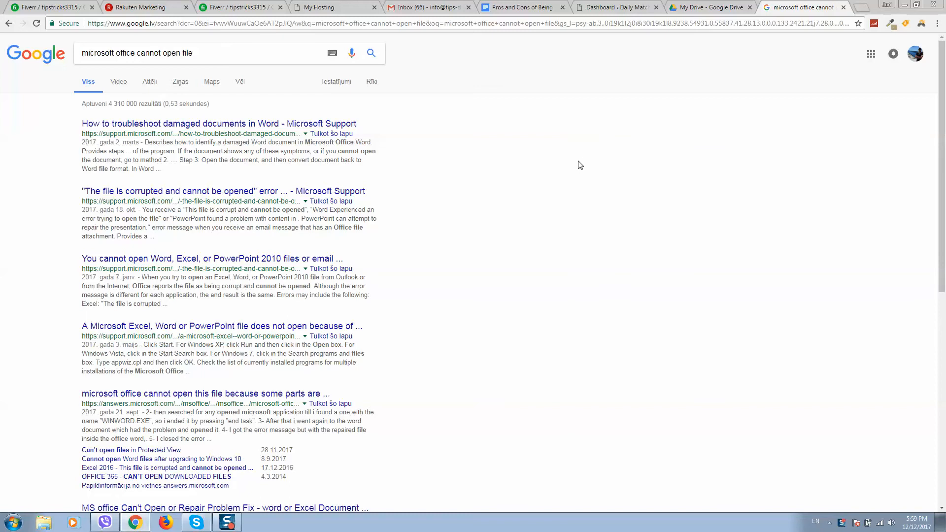
# Step: Start a File upload from My Drive's NEW menu, then cancel the file picker without uploading
pyautogui.click(695, 9)
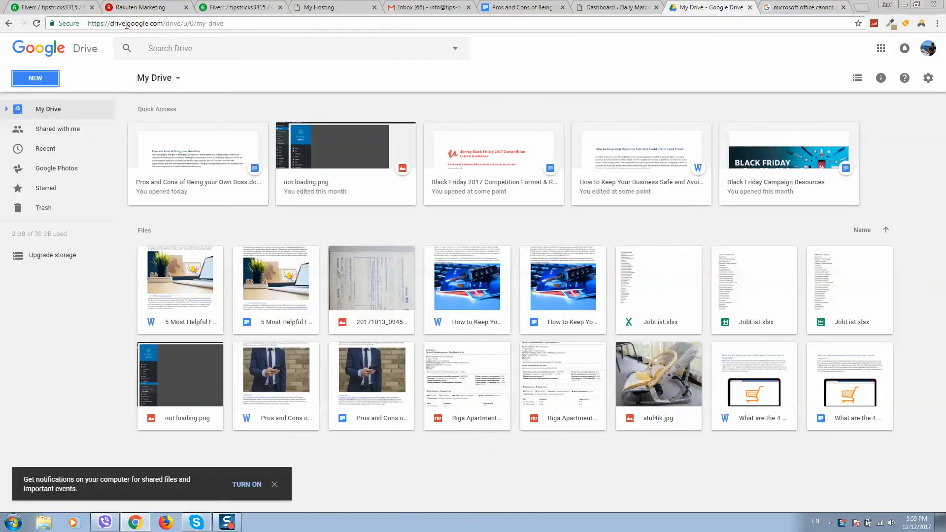
pyautogui.click(43, 84)
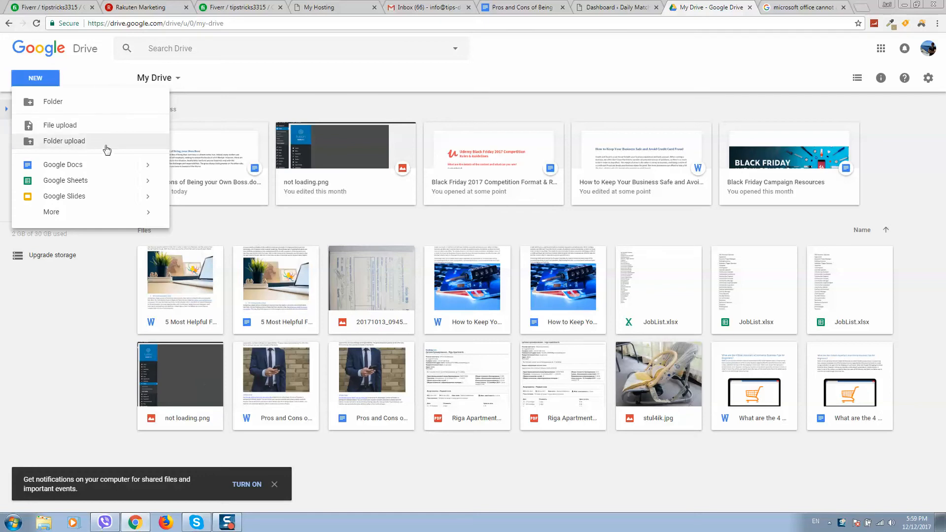
pyautogui.click(57, 131)
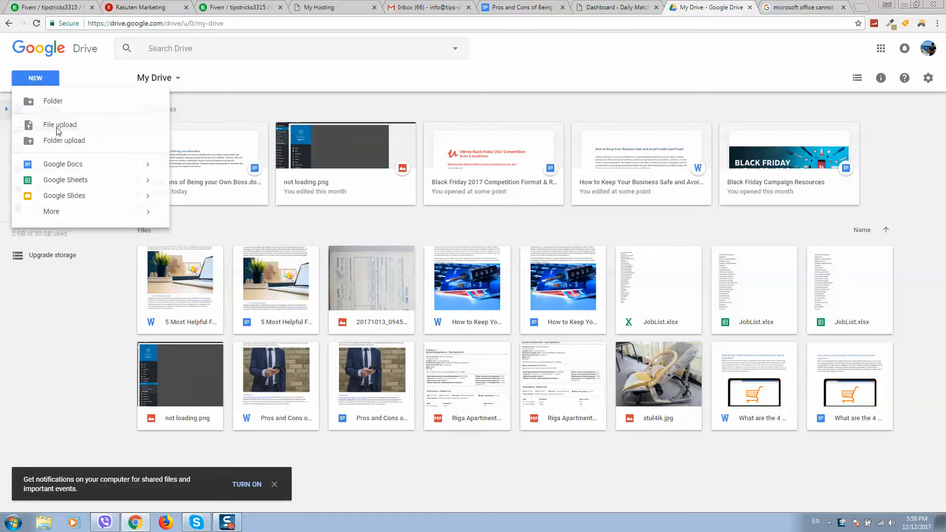
pyautogui.click(443, 252)
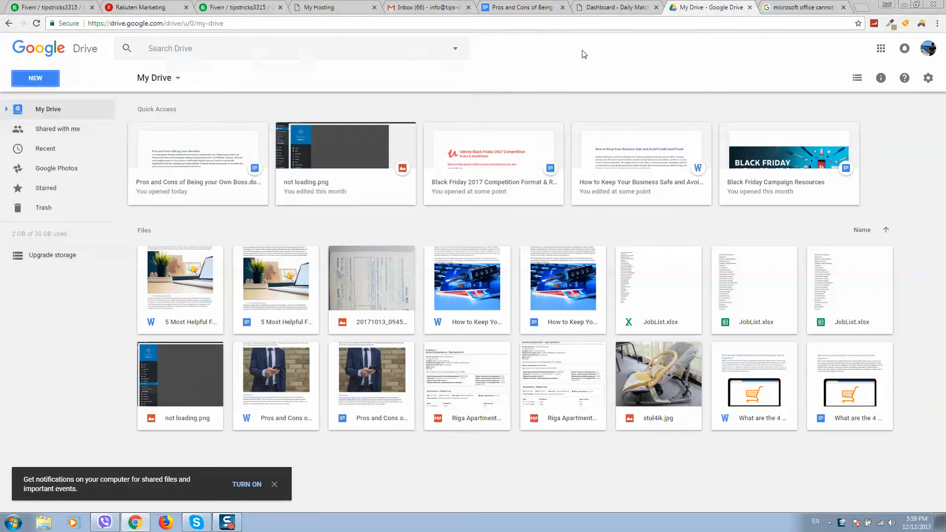
# Step: Show the downloaded Landing_Page_changes_1 docx in its folder via Chrome's Downloads and reveal the folder path
pyautogui.click(937, 23)
pyautogui.moveTo(840, 77)
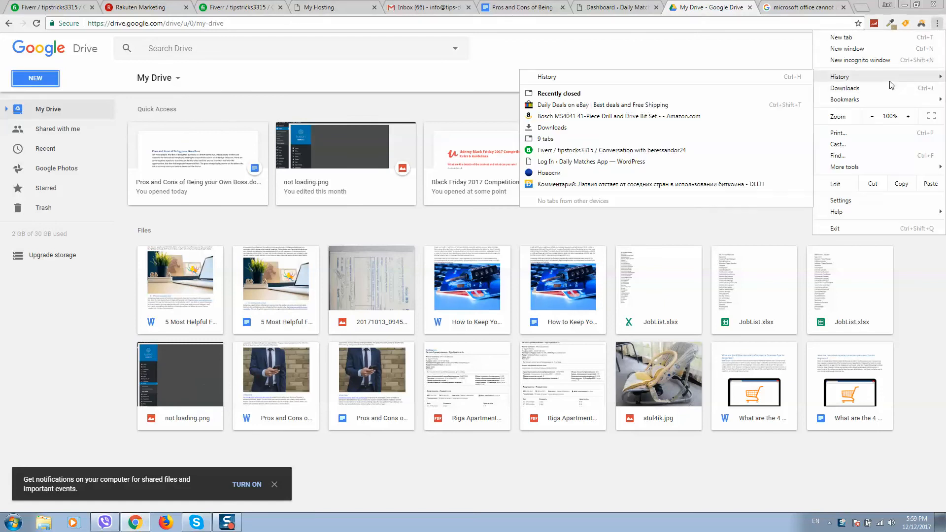
pyautogui.click(884, 89)
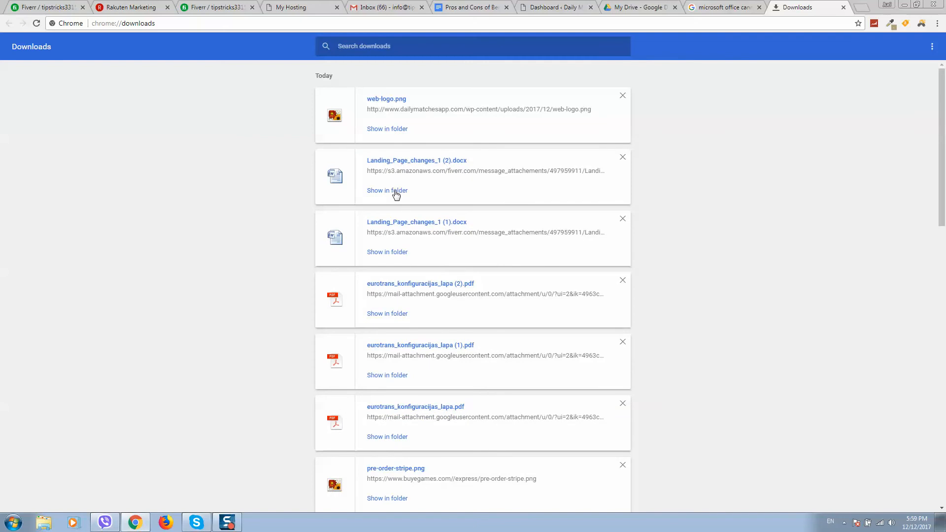
pyautogui.click(395, 192)
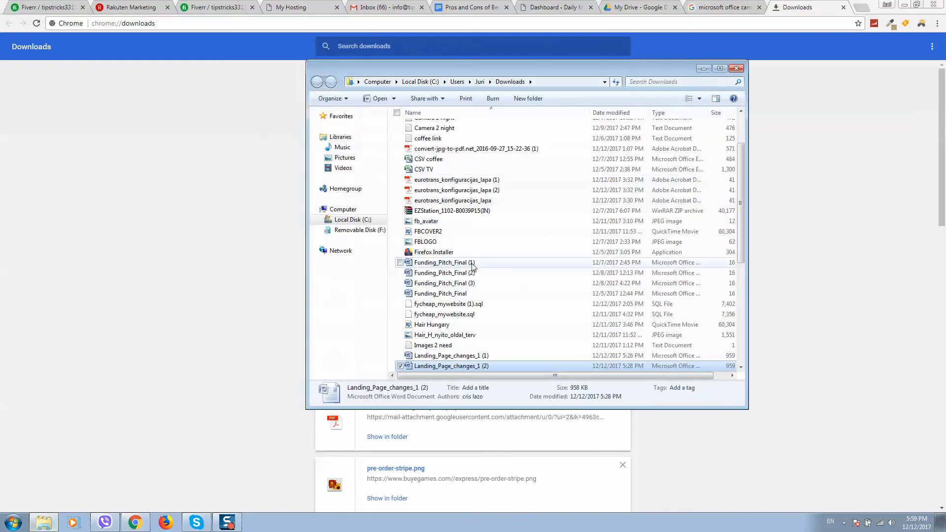
pyautogui.click(556, 83)
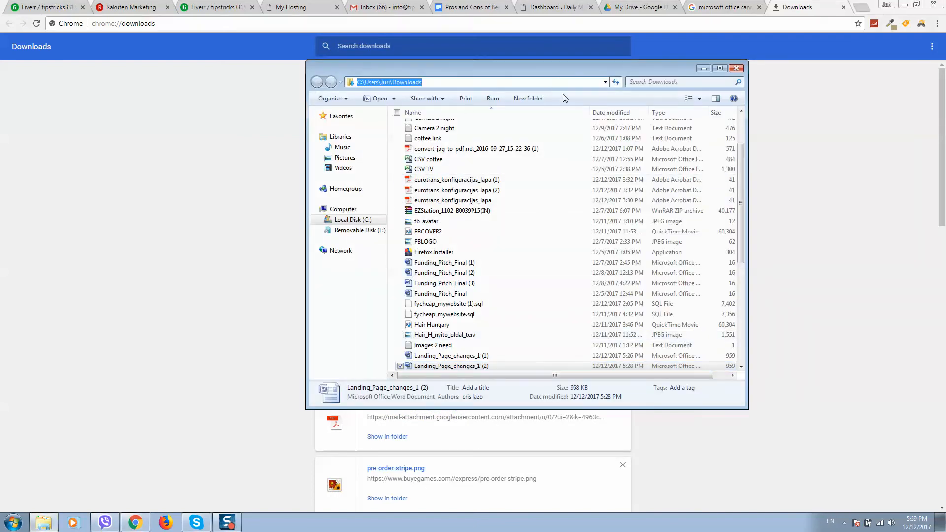
pyautogui.click(727, 7)
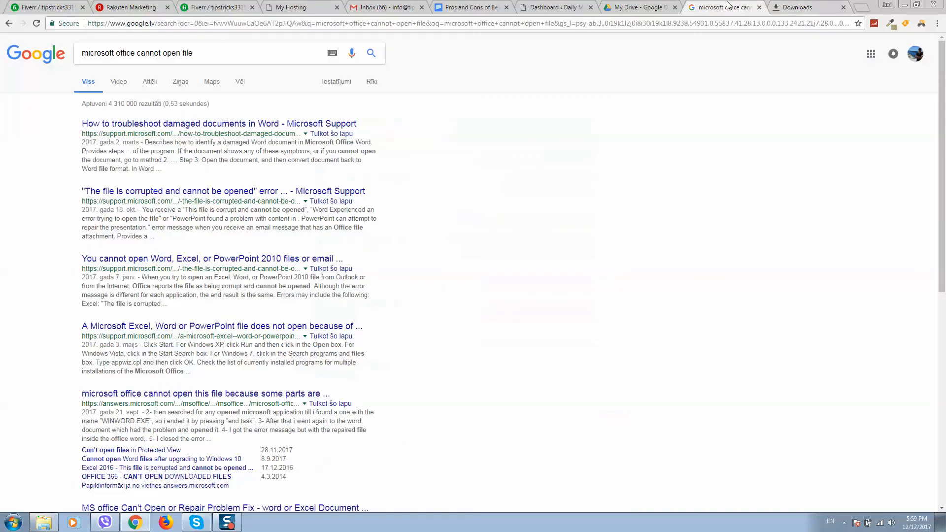
# Step: Start a File upload in My Drive and point the picker at the pasted Downloads folder path
pyautogui.click(641, 8)
pyautogui.click(30, 79)
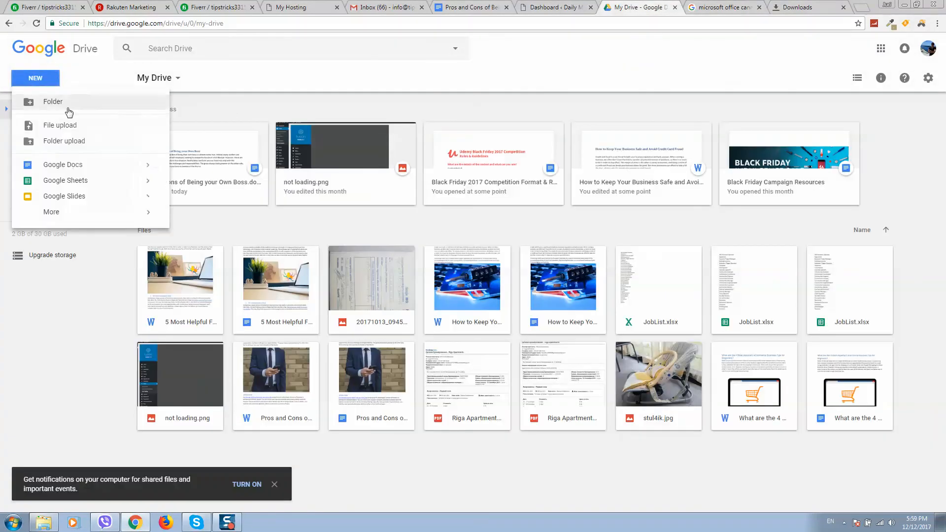
pyautogui.click(88, 129)
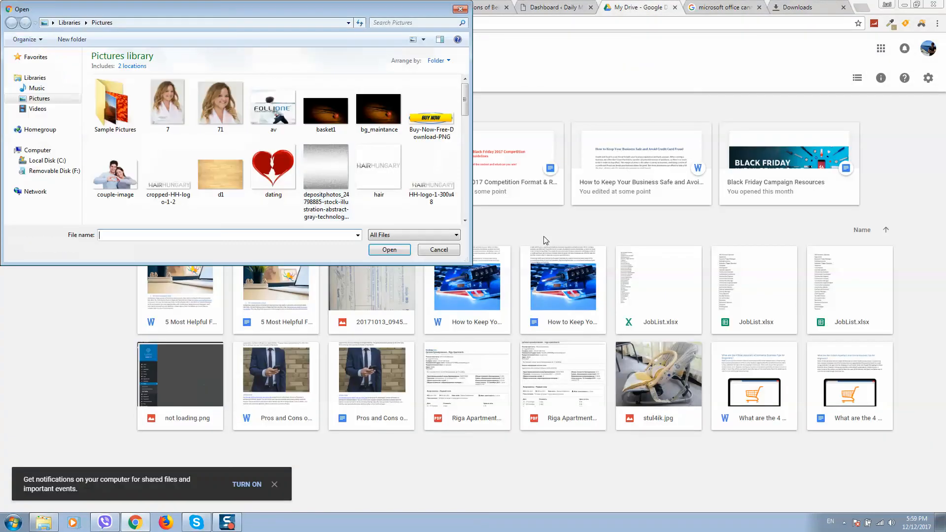
pyautogui.write('C:\\Users\\Juri\\Downloads')
pyautogui.press('Return')
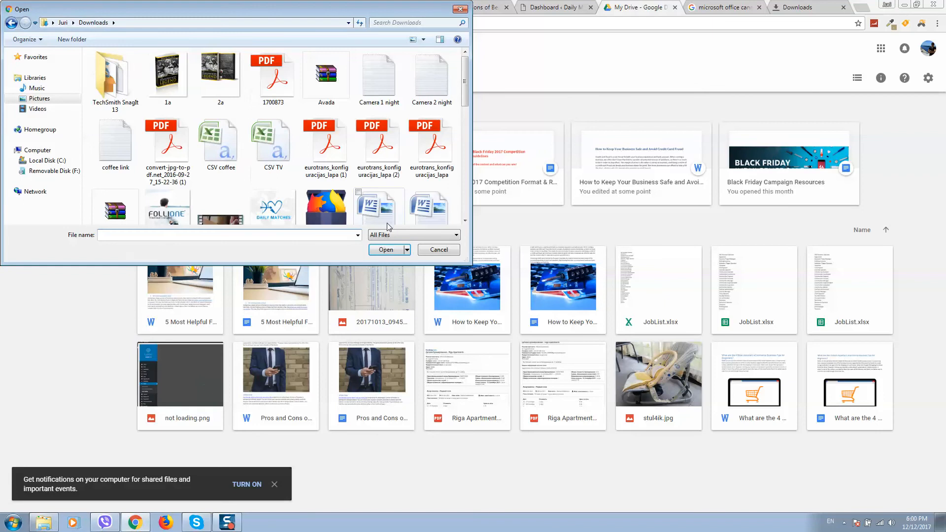
# Step: Select Landing_Page_changes_1 (1).docx in Downloads and upload it to My Drive
pyautogui.click(387, 224)
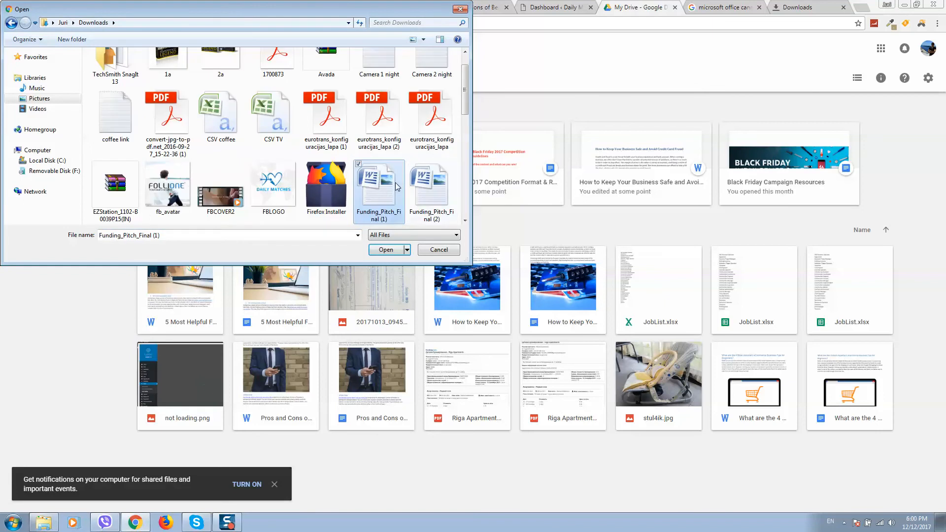
pyautogui.press('l')
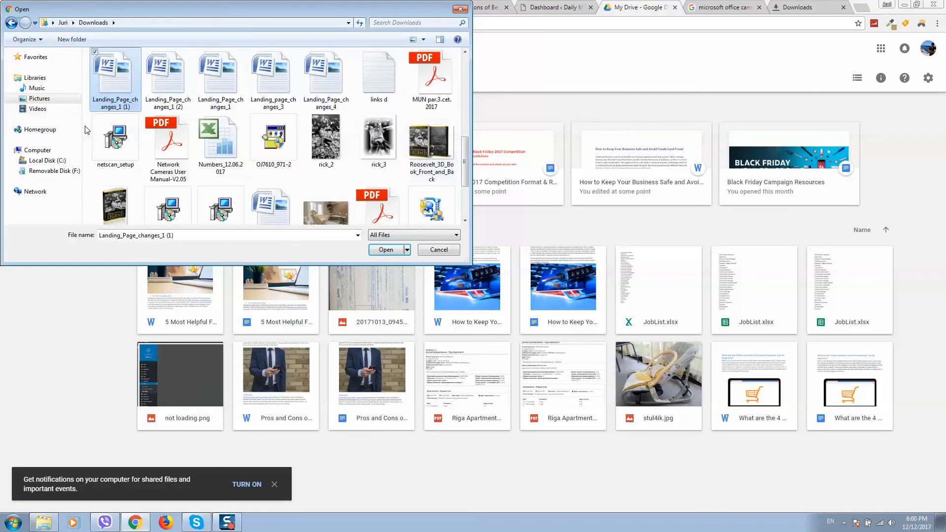
pyautogui.doubleClick(129, 83)
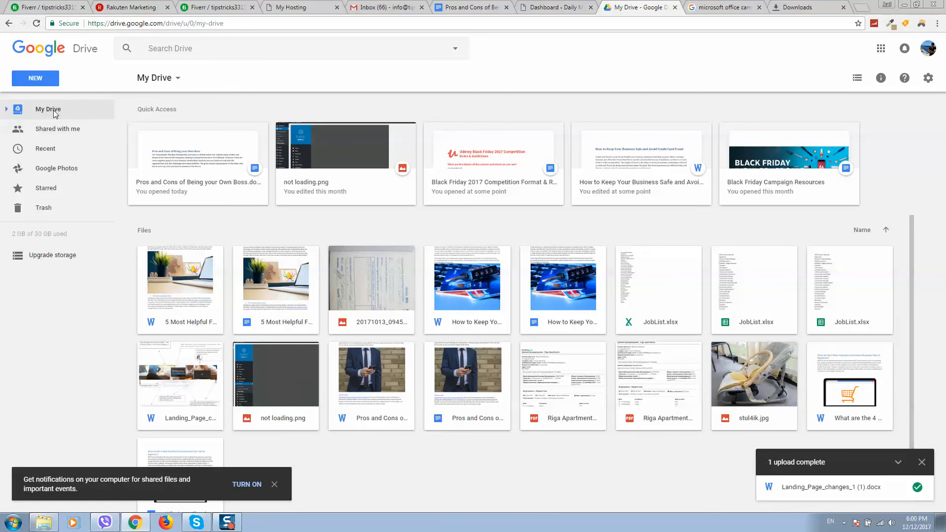
# Step: Reload My Drive via the Drive logo and select the uploaded Landing_Page_changes_1 (1).docx
pyautogui.click(35, 23)
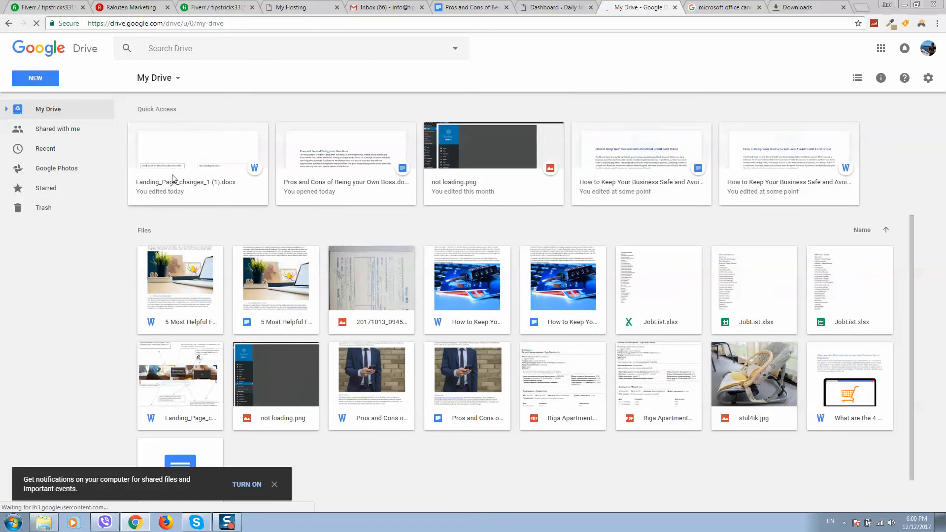
pyautogui.click(220, 155)
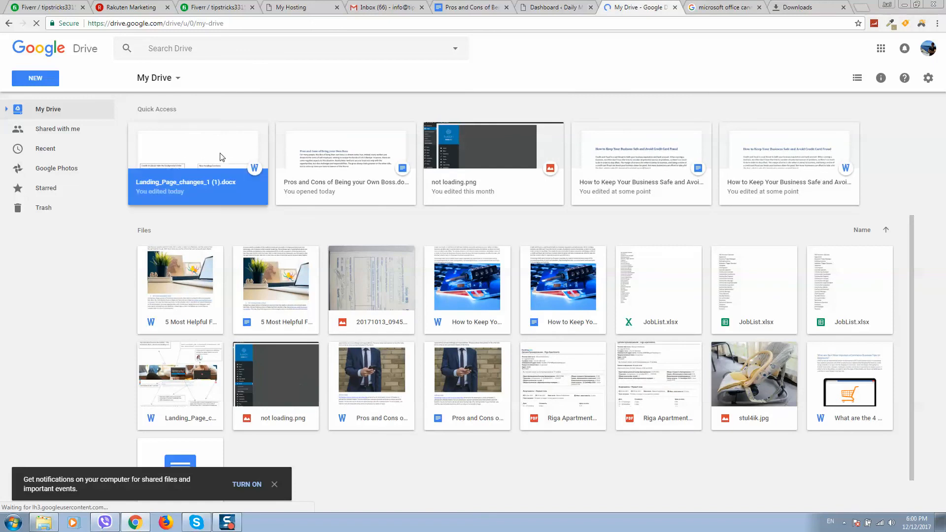
# Step: Preview Landing_Page_changes_1 (1).docx in Google Drive's viewer
pyautogui.doubleClick(230, 160)
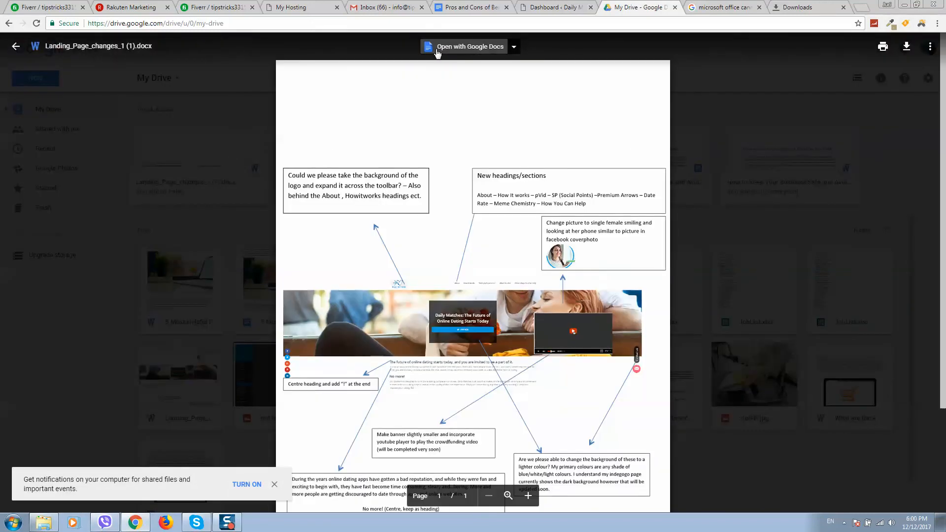
pyautogui.scroll(-3, 478, 287)
pyautogui.scroll(3, 466, 222)
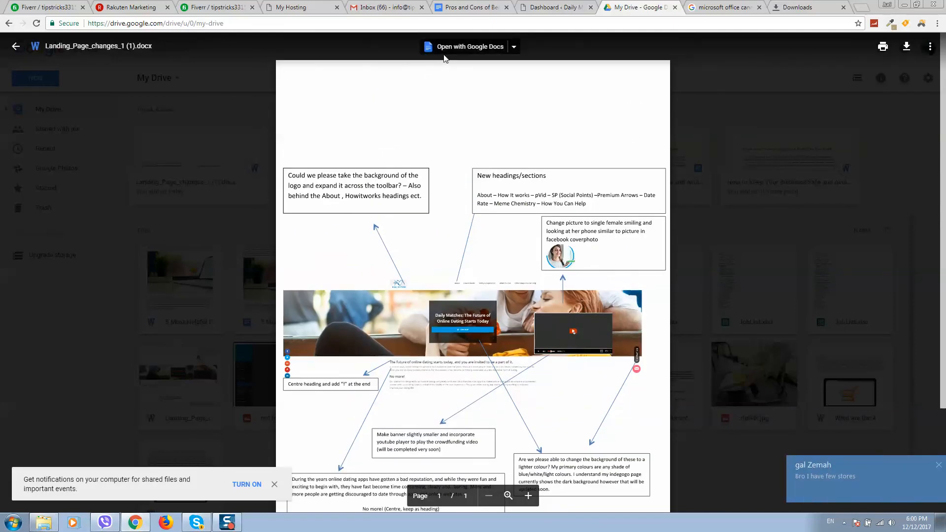
# Step: Send the previewed Landing_Page_changes_1 (1).docx to Google Docs via Open with Google Docs
pyautogui.click(453, 49)
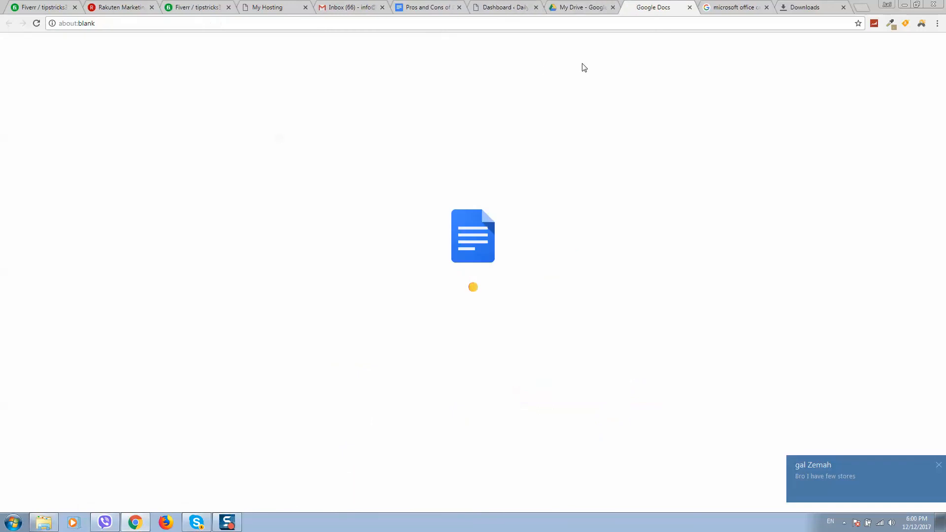